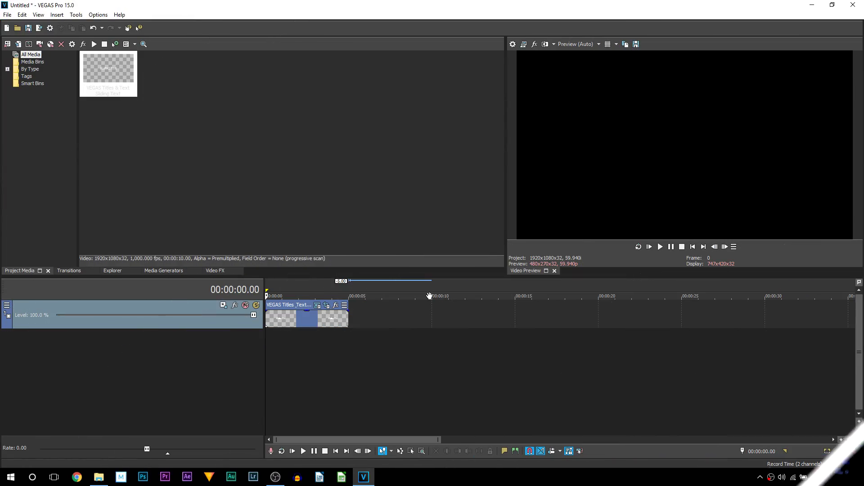
Step: Preview and scrub the Sliding Text clip, then return to the timeline start
scroll(473, 333, up, 2)
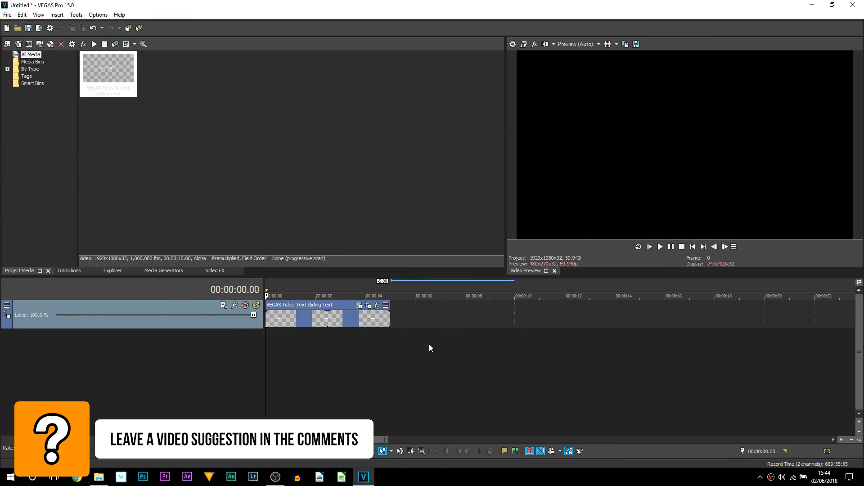
click(650, 247)
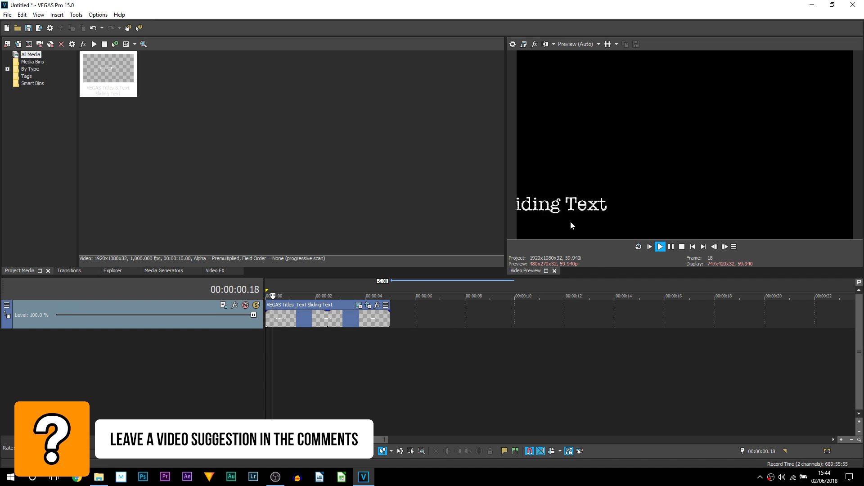
click(671, 247)
click(334, 364)
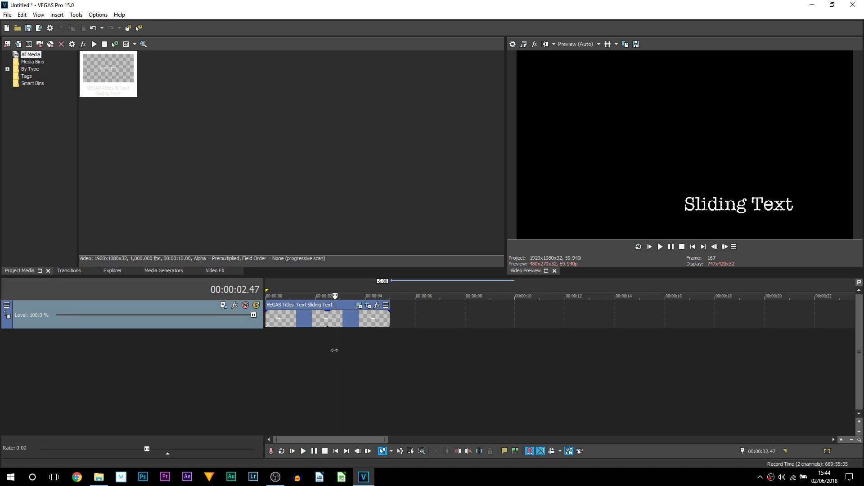
drag(336, 362, 294, 355)
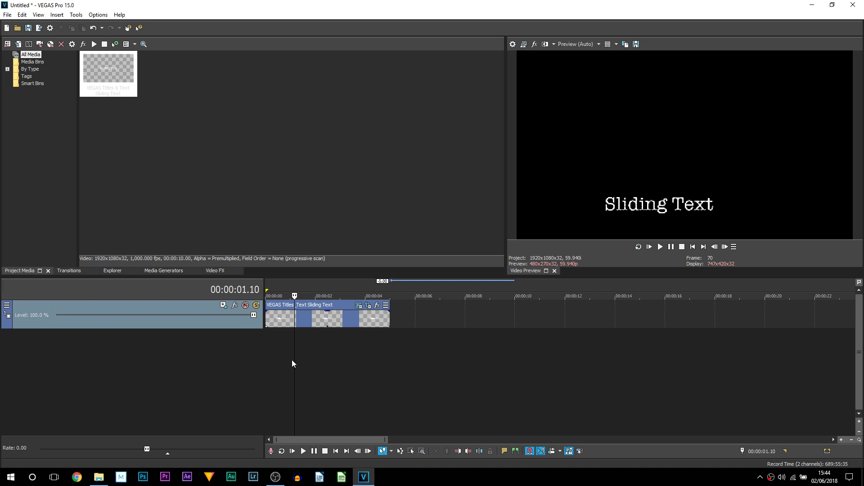
key(ctrl+Home)
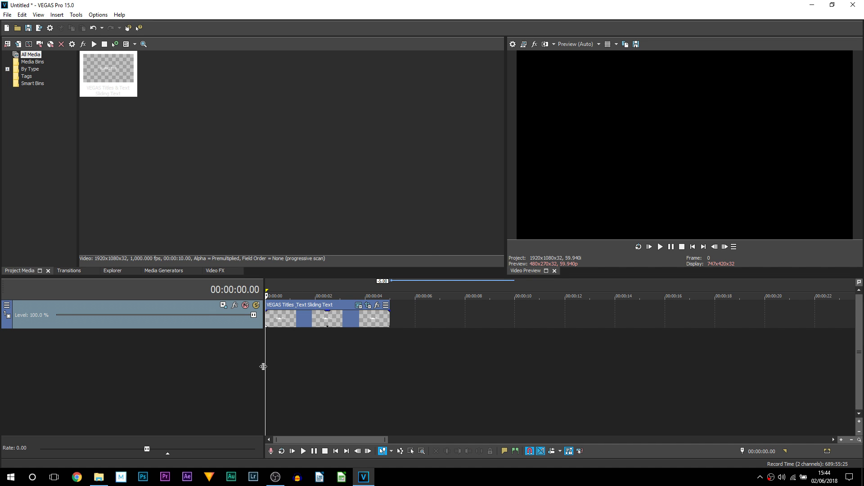
Step: Set preview quality to Best (Full) and make a loop region over the whole clip
click(580, 45)
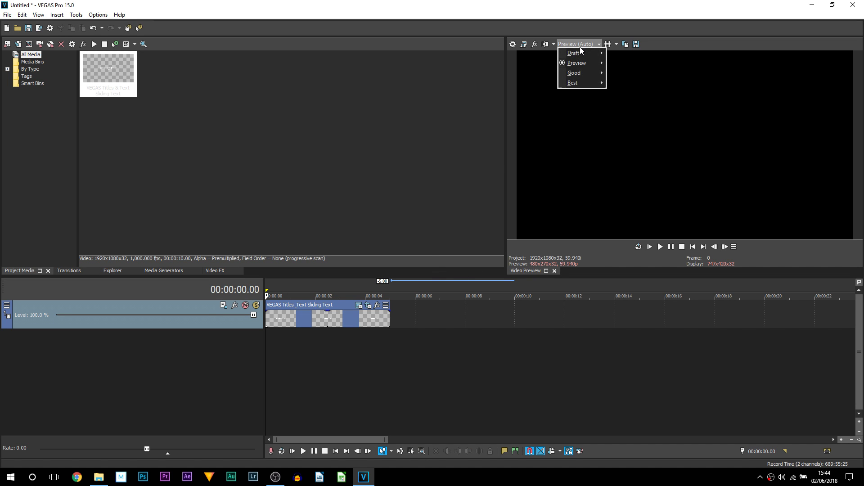
mouse_move(581, 83)
click(623, 92)
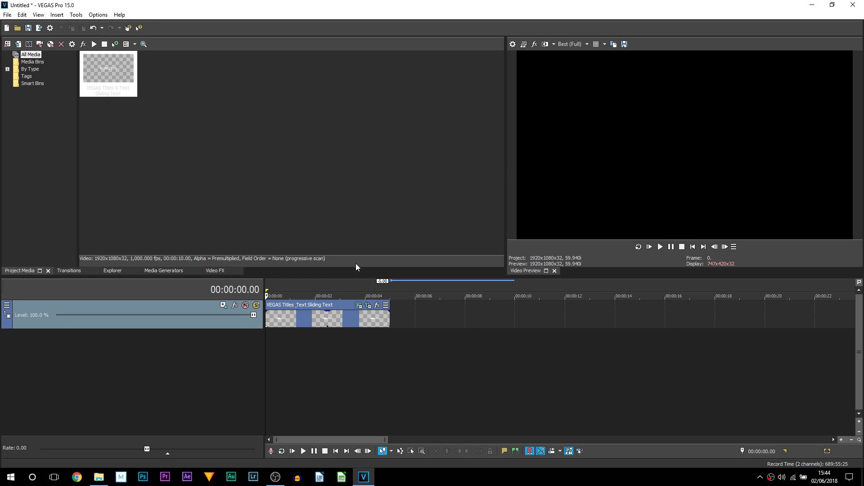
double_click(306, 322)
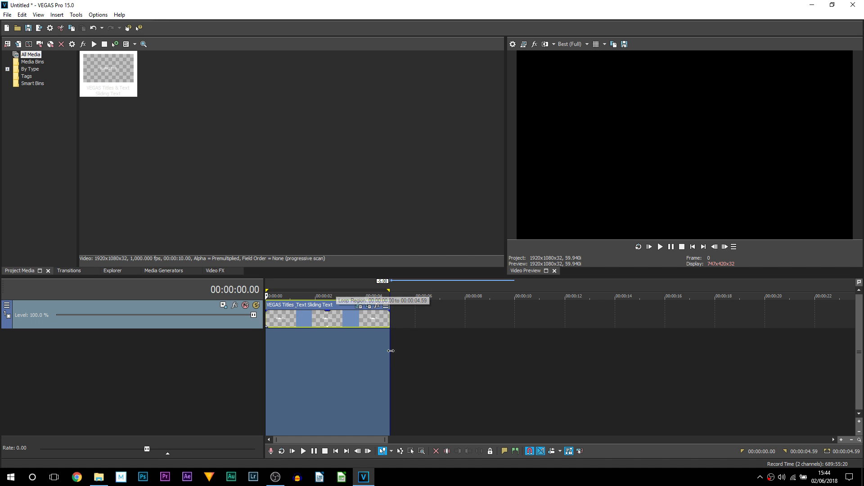
click(38, 29)
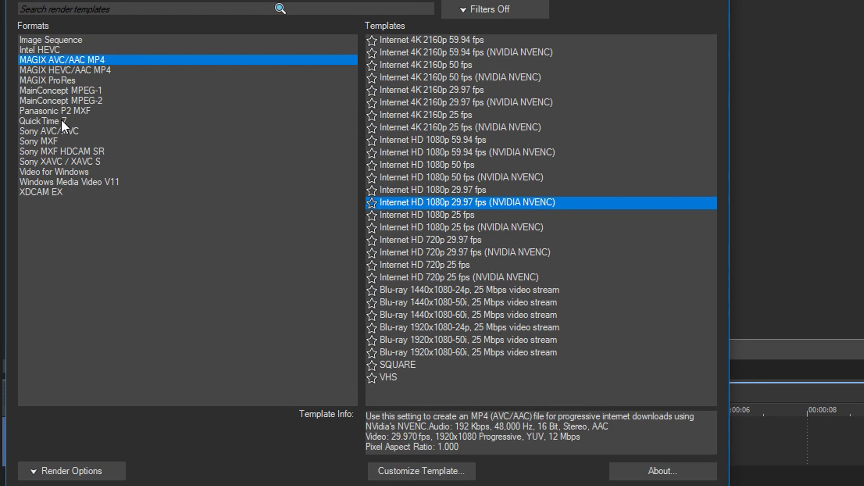
Step: Choose the QuickTime 7 format with its 3 Mbps Video template
click(62, 121)
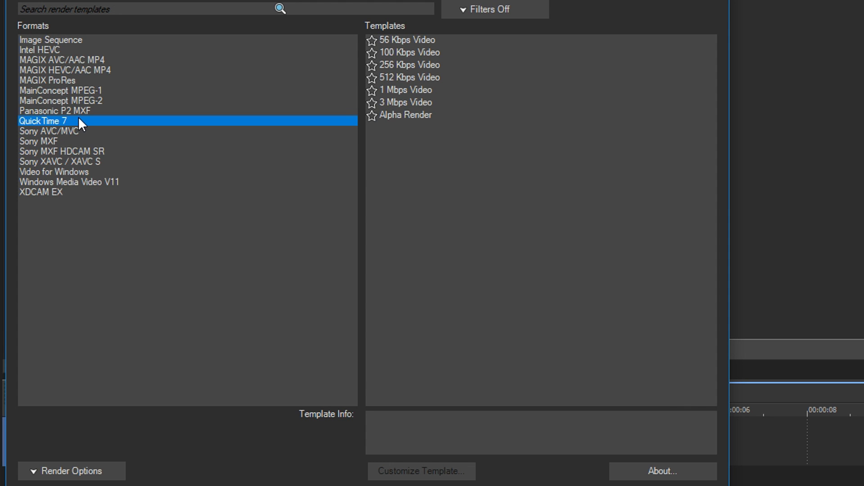
click(419, 102)
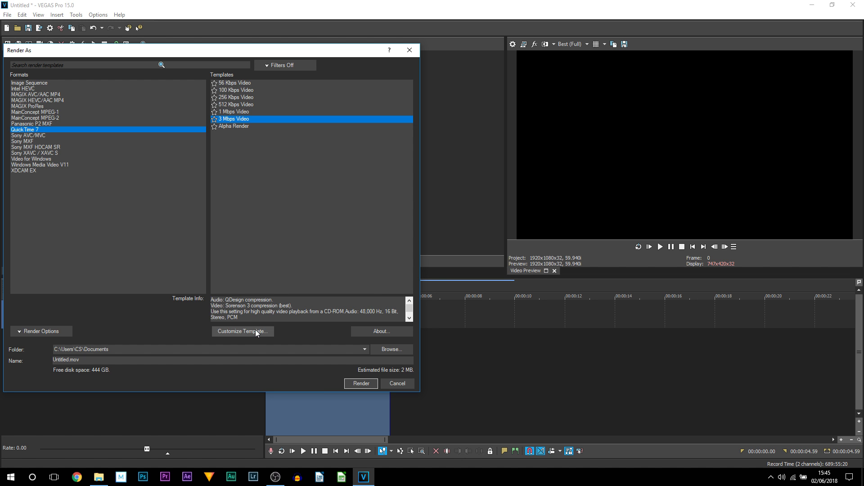
Step: Customise the template to HD 1920x1080, 59.940 fps, PNG video at 32 bpp color
click(255, 332)
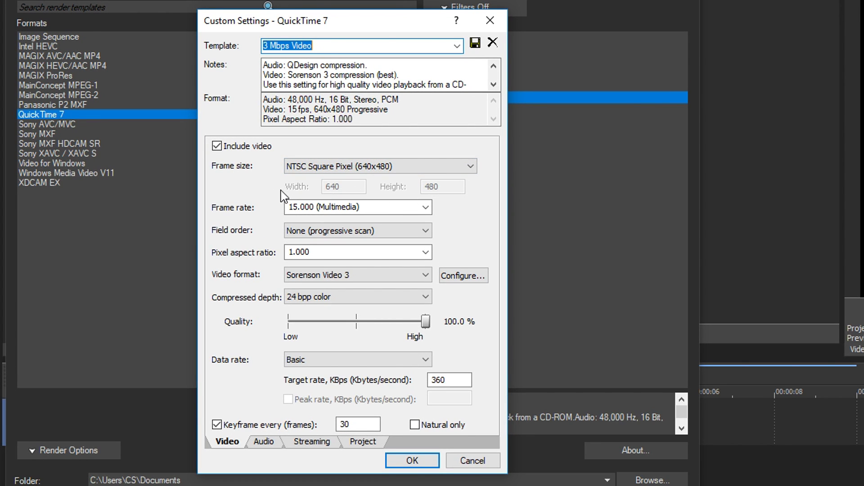
click(319, 167)
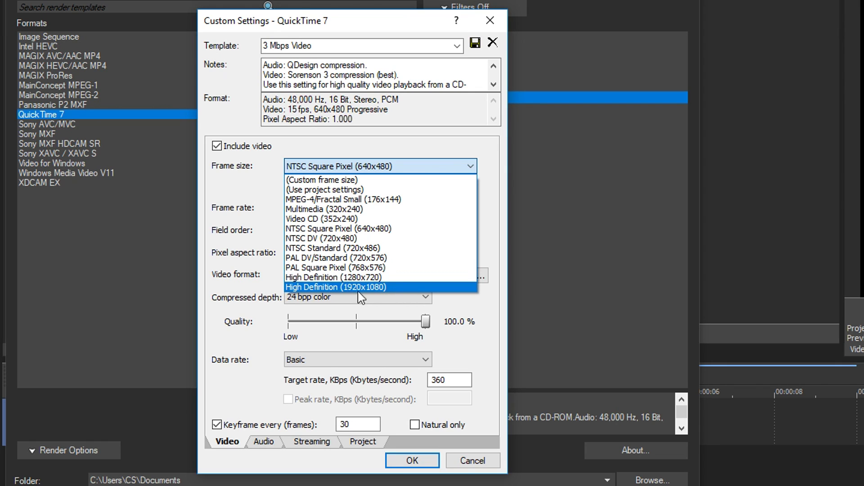
click(396, 287)
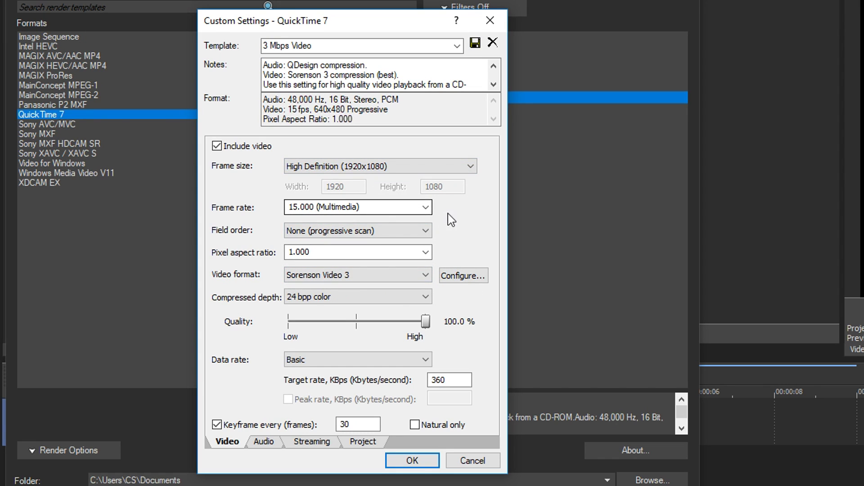
click(425, 207)
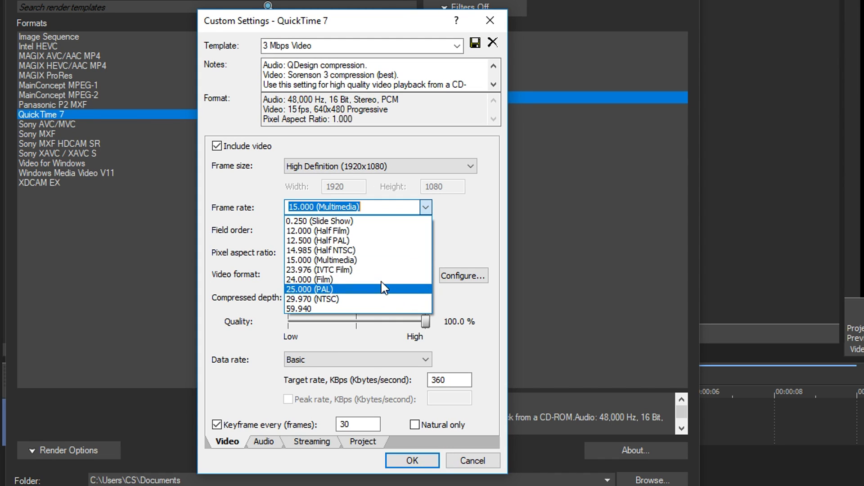
click(313, 310)
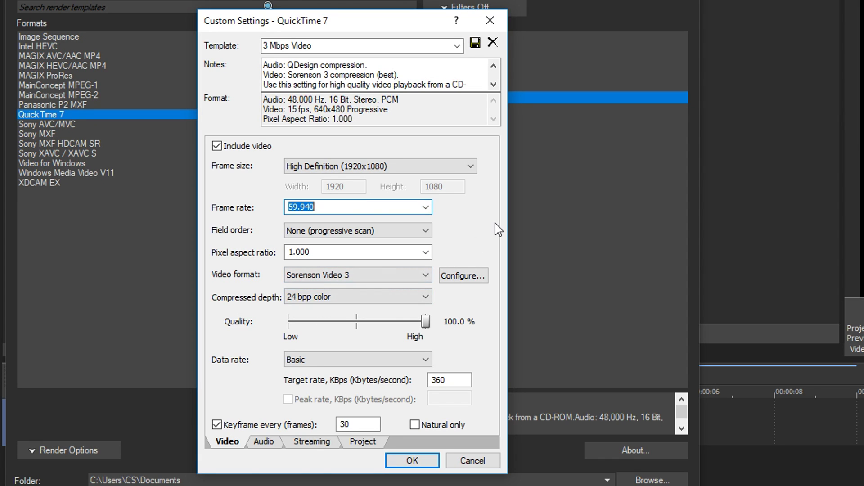
click(343, 276)
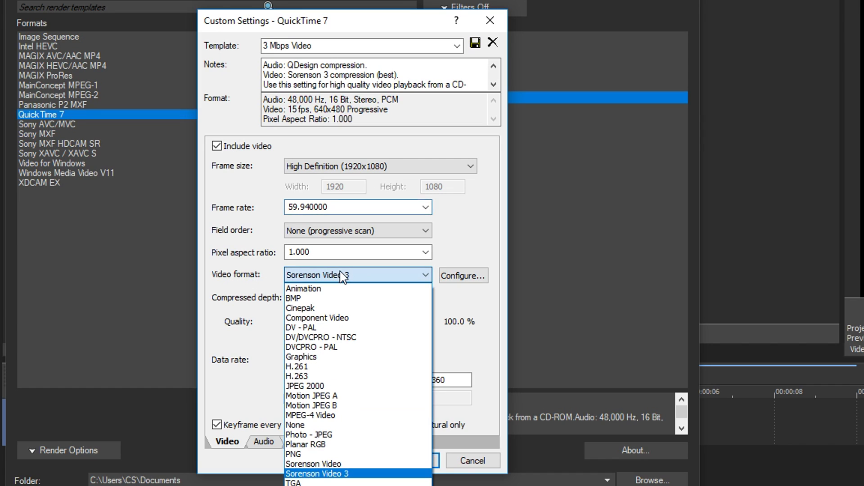
click(348, 454)
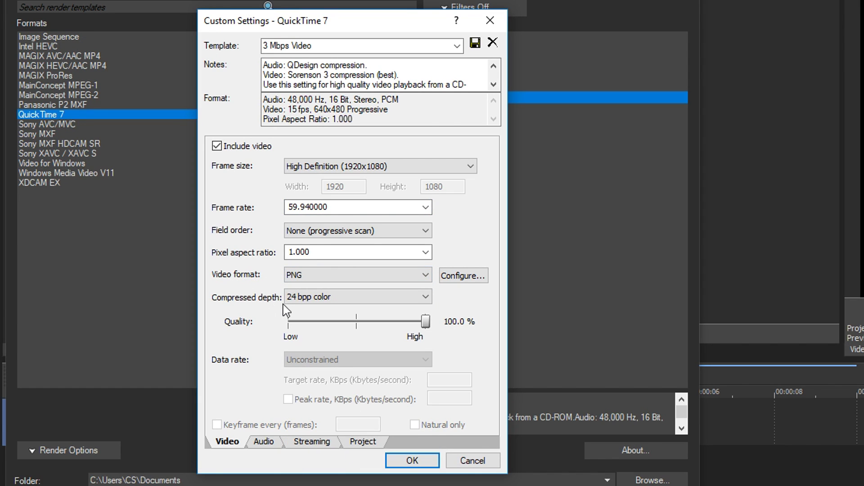
click(310, 299)
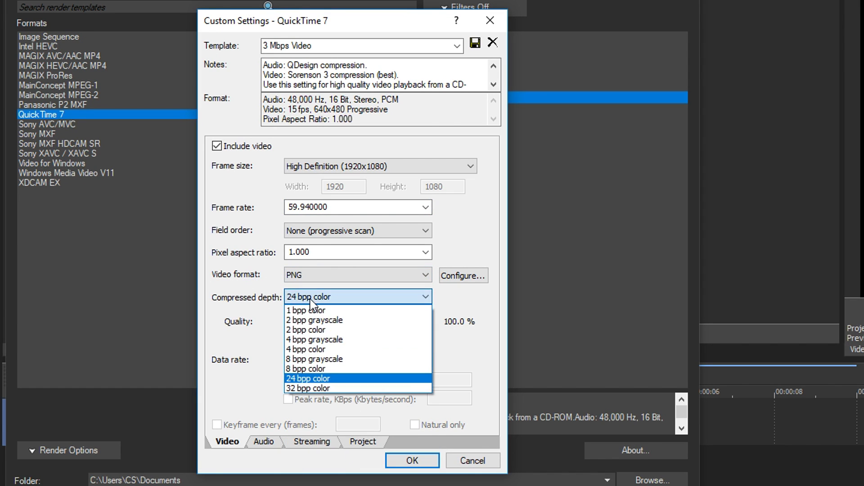
click(325, 389)
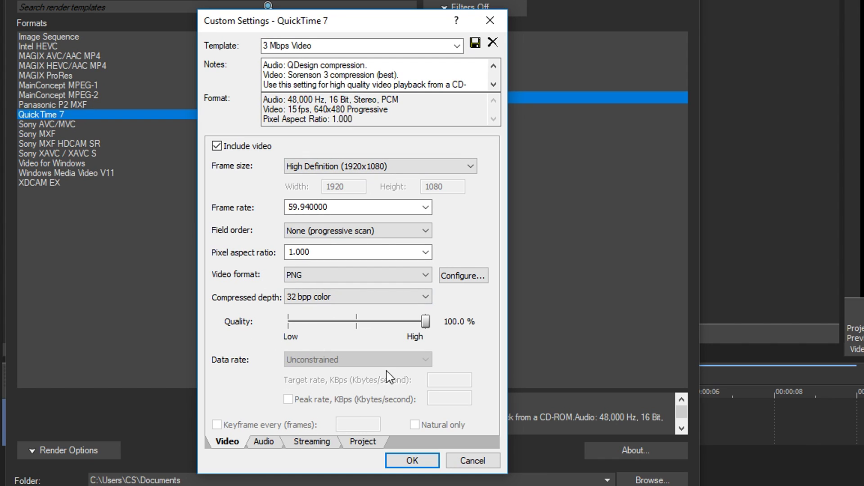
click(264, 442)
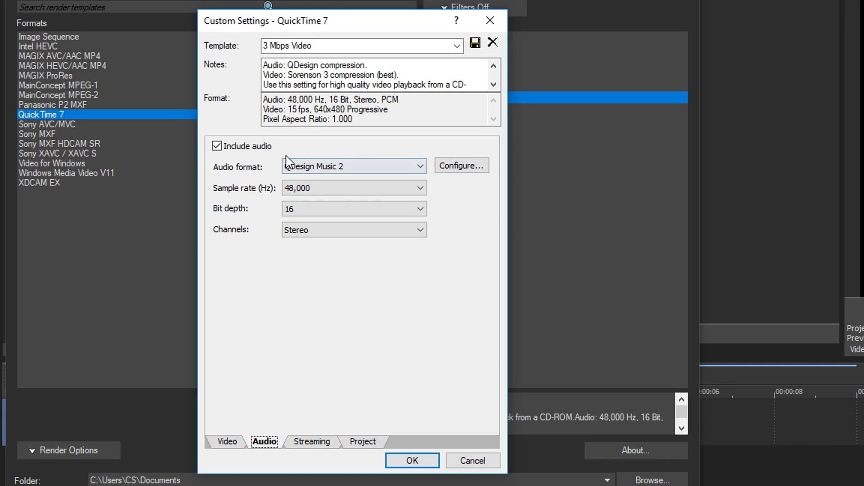
Step: Turn off audio and streaming preparation, and set video rendering quality to Best
click(216, 147)
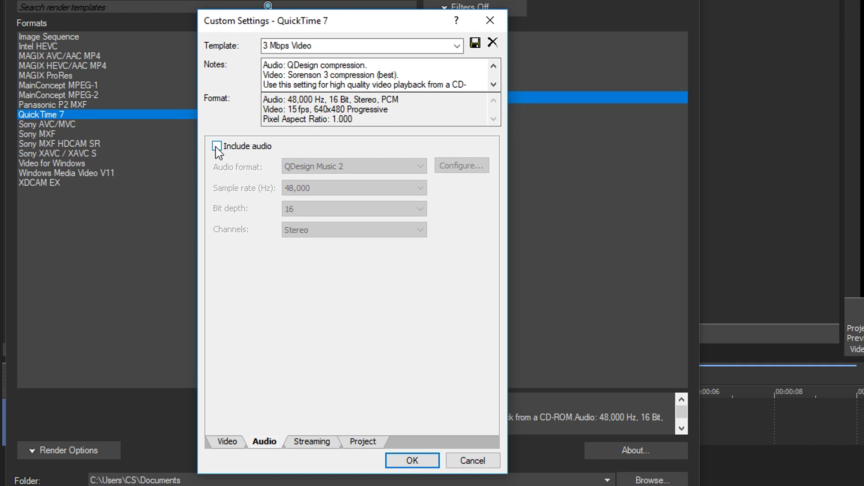
click(312, 442)
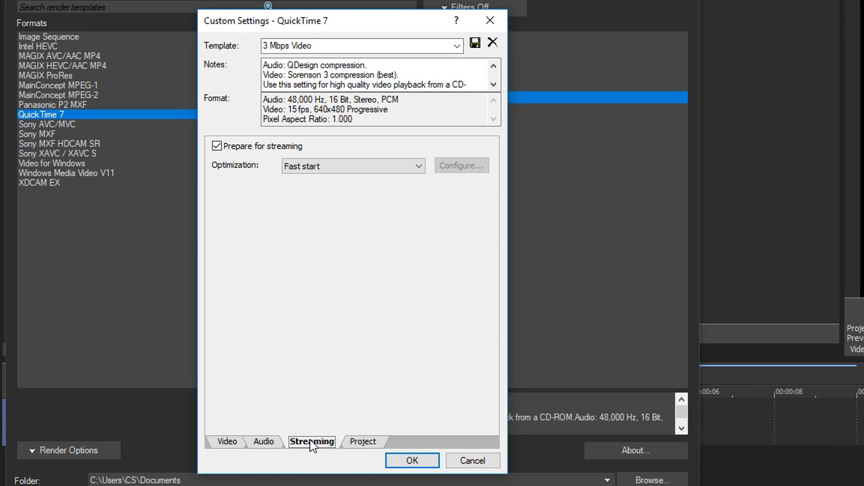
click(216, 146)
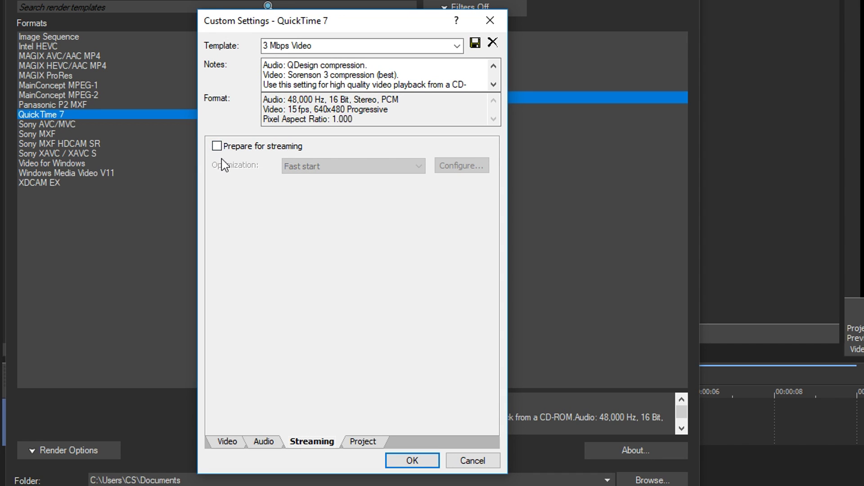
click(363, 442)
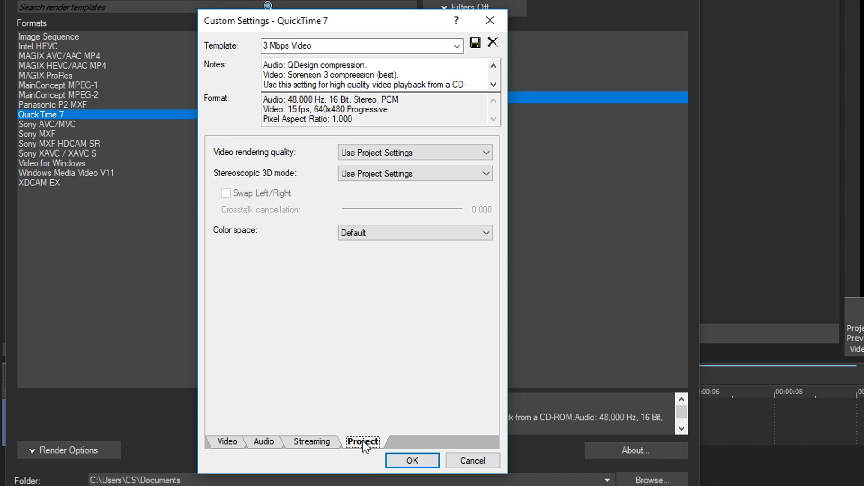
click(377, 152)
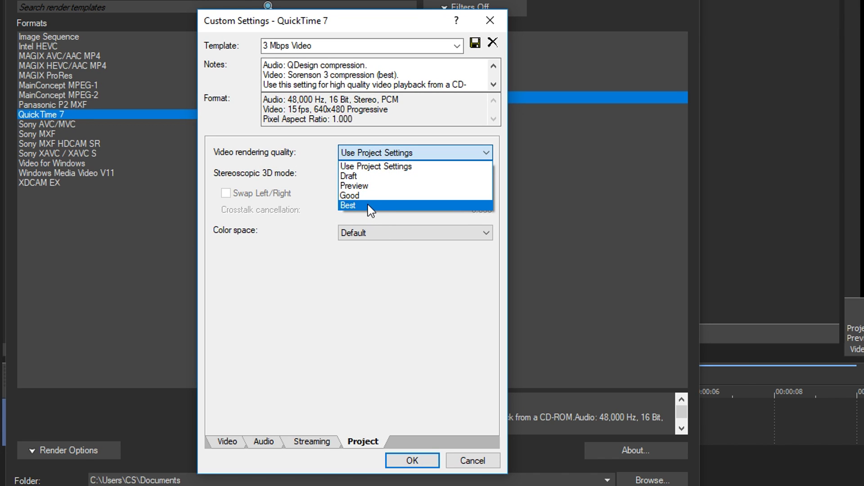
click(368, 204)
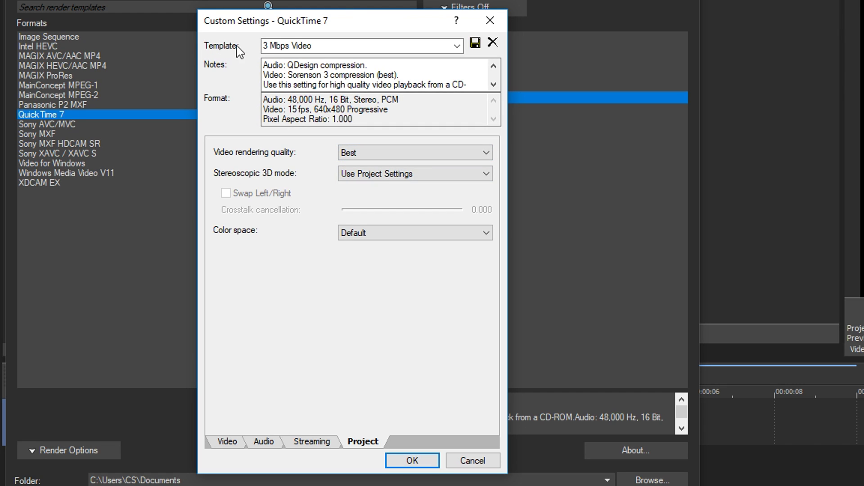
Step: Save these custom settings as a template named 'Transparent Render'
click(325, 46)
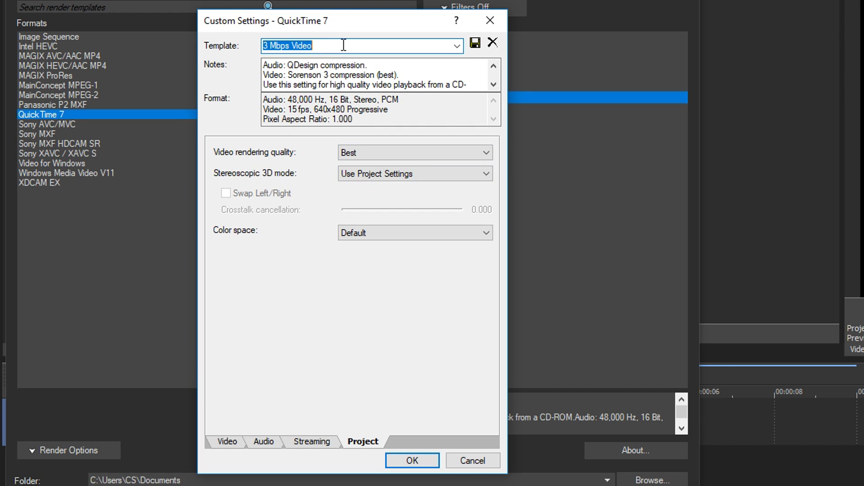
text(Tran)
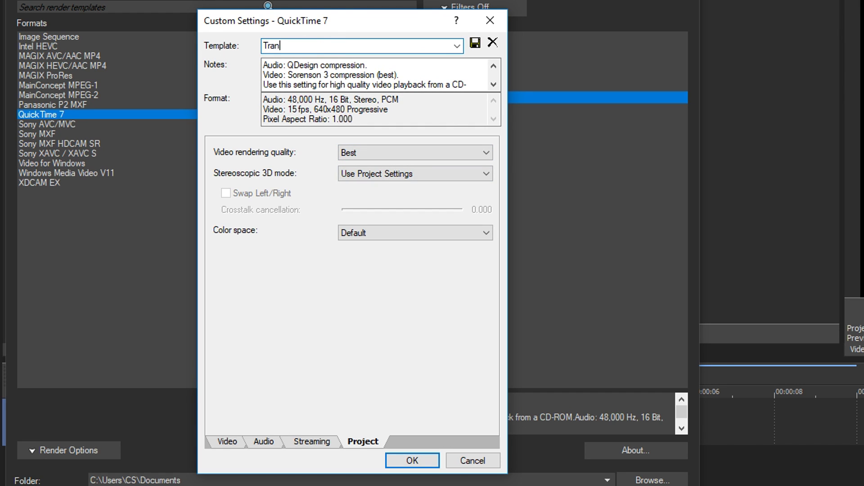
text(spare)
key(BackSpace)
text(rent Render)
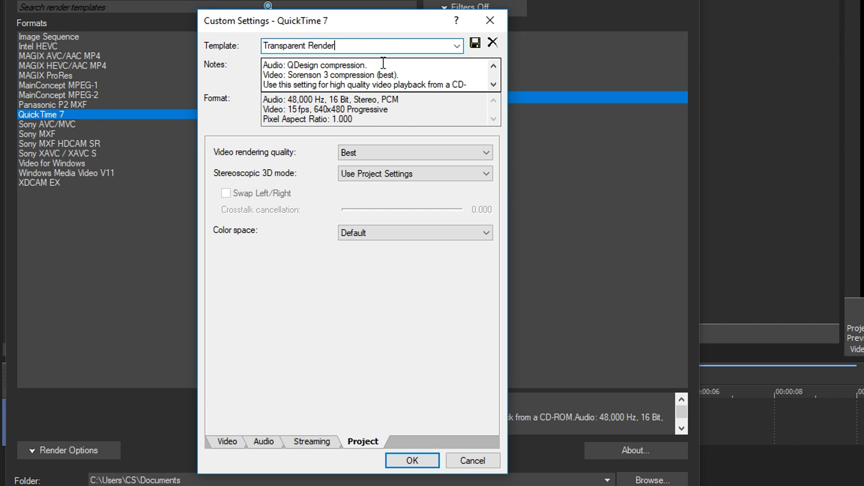
click(475, 43)
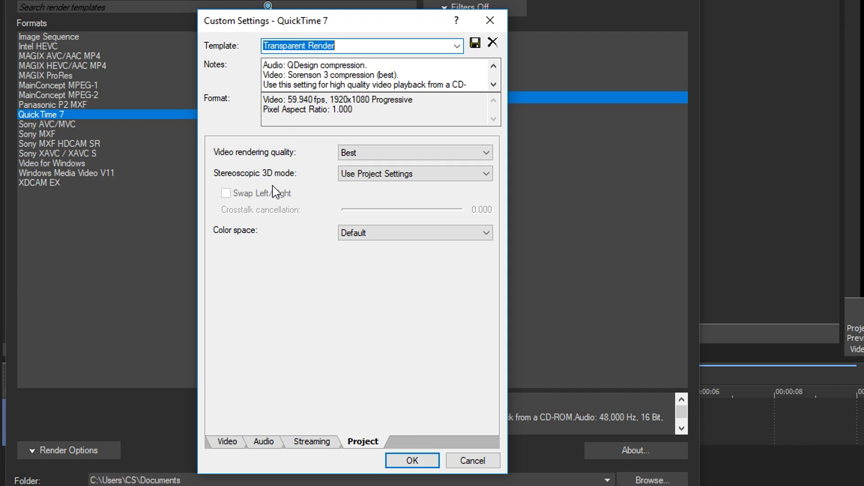
click(472, 460)
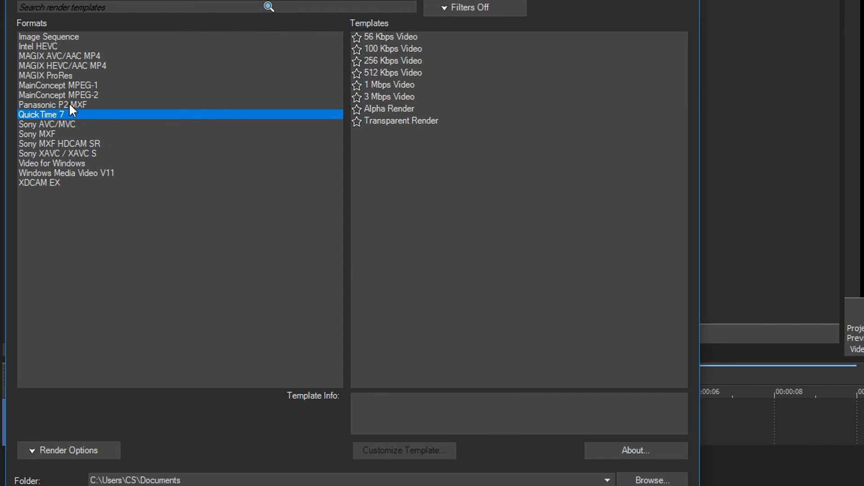
Step: Select the Transparent Render template, verify its settings, and name the output test
click(405, 121)
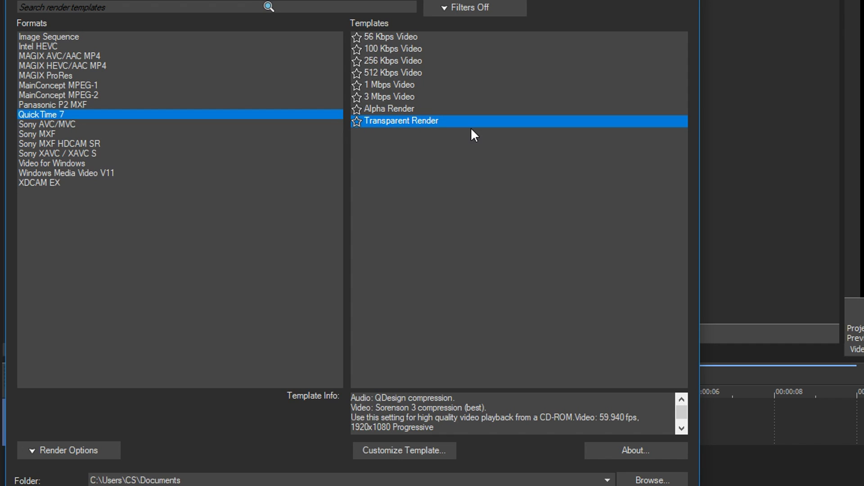
click(427, 446)
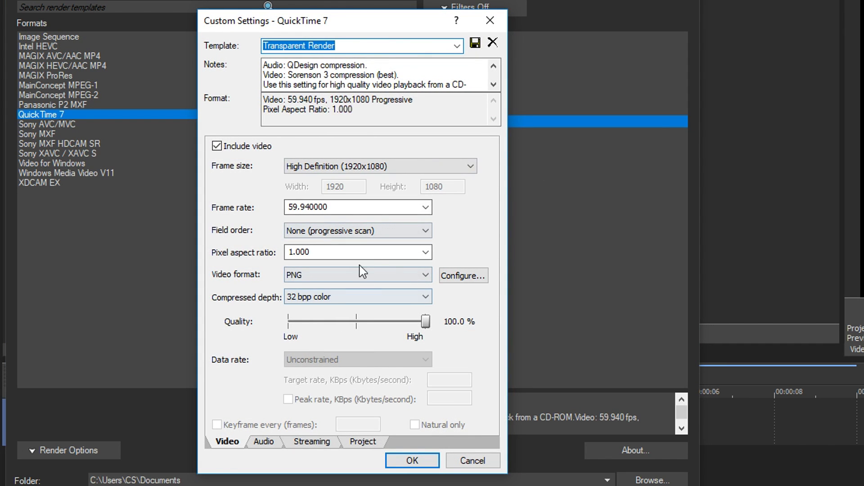
click(473, 460)
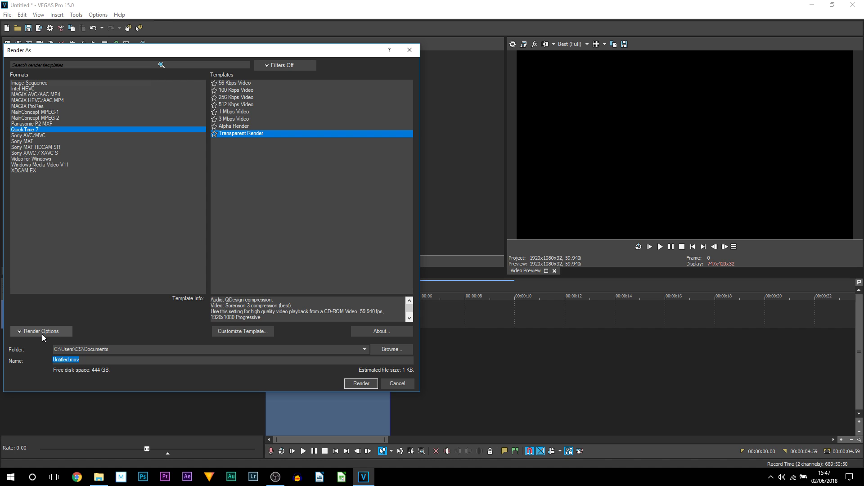
text(test)
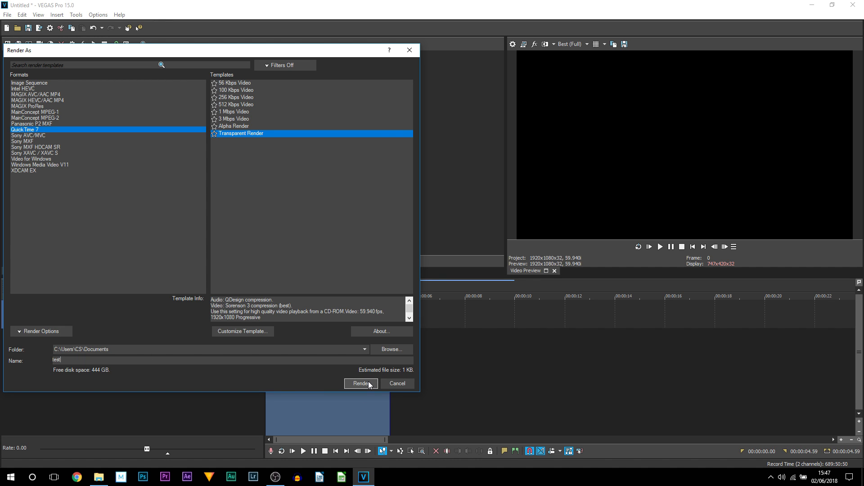
Step: Render test.mov and dismiss the Rendering complete notice
click(360, 384)
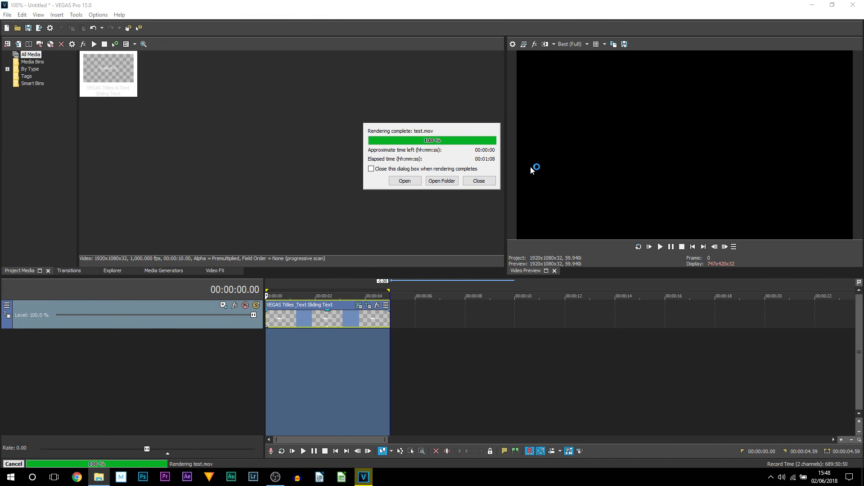
click(486, 184)
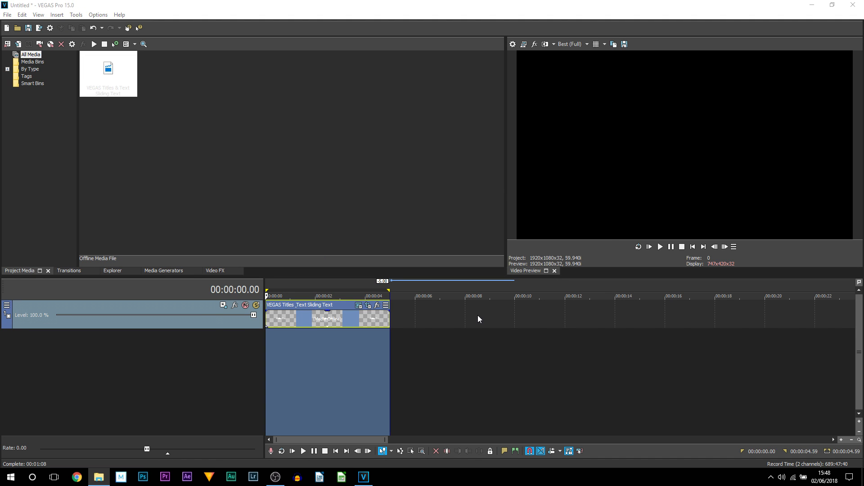
Step: Play back the rendered test clip after the title event, pausing at 10.26
scroll(531, 334, up, 4)
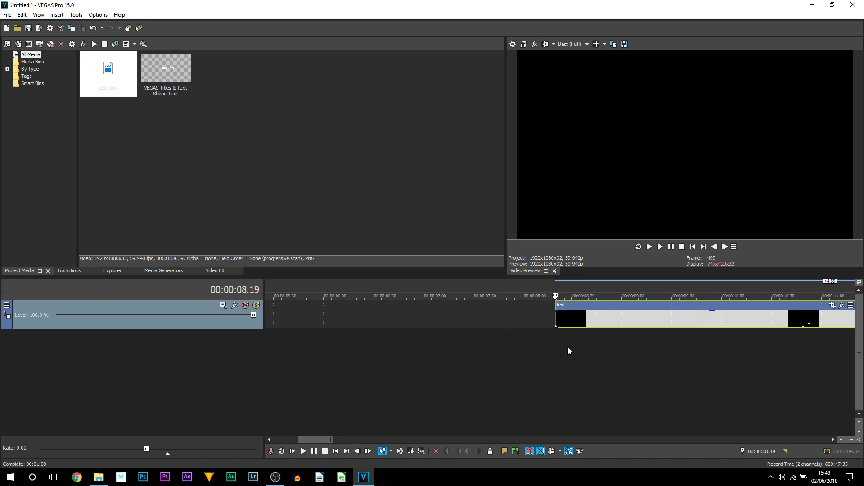
scroll(568, 347, down, 2)
key(space)
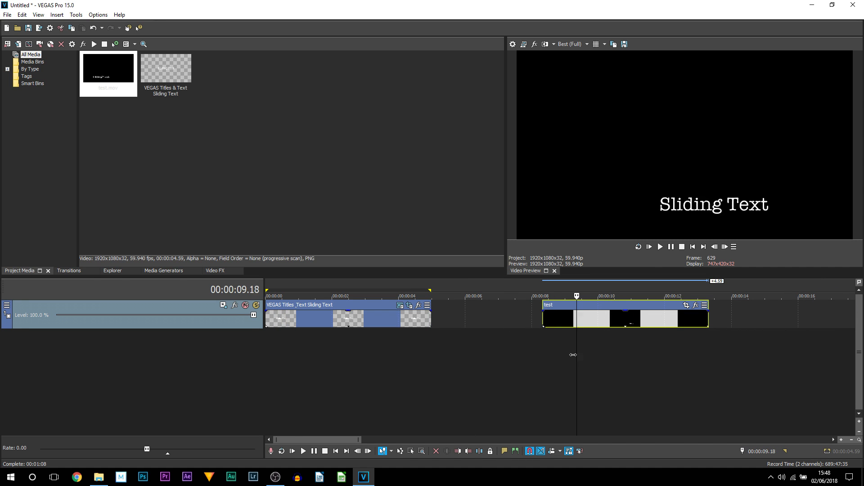
click(535, 359)
click(539, 357)
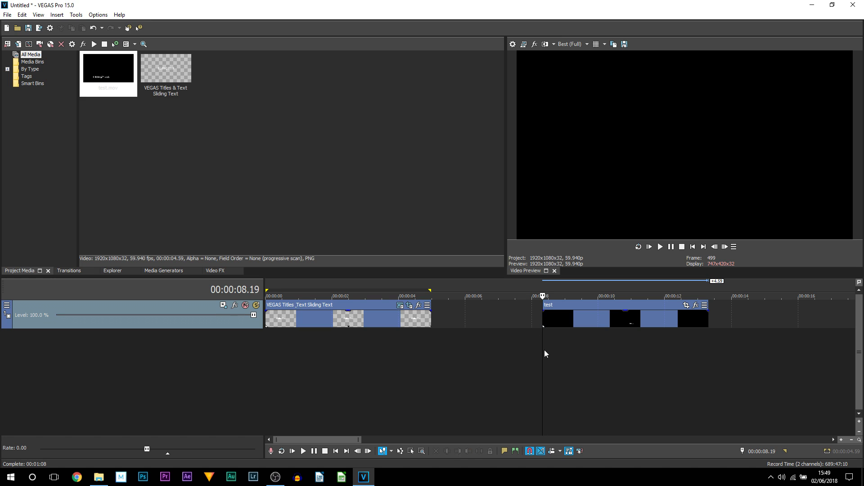
click(660, 246)
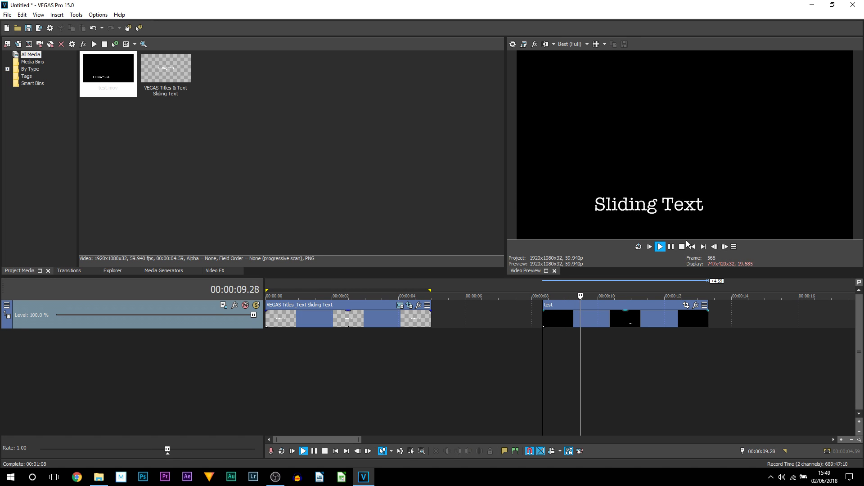
click(671, 246)
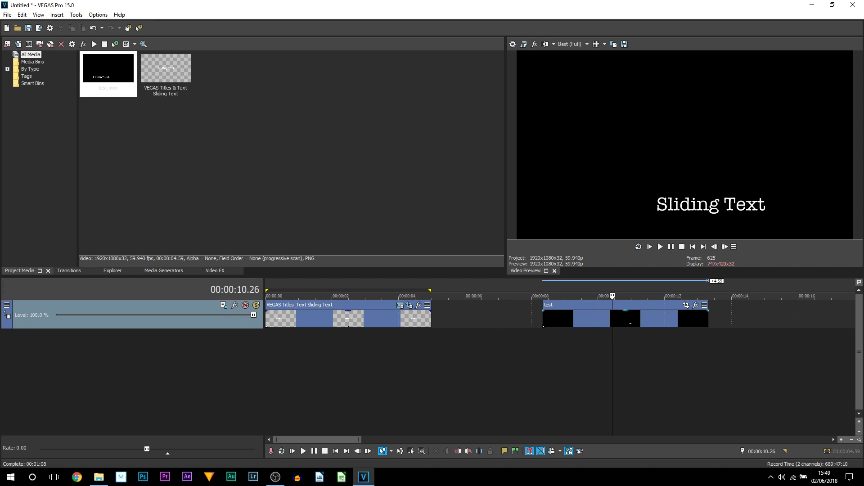
key(alt+Tab)
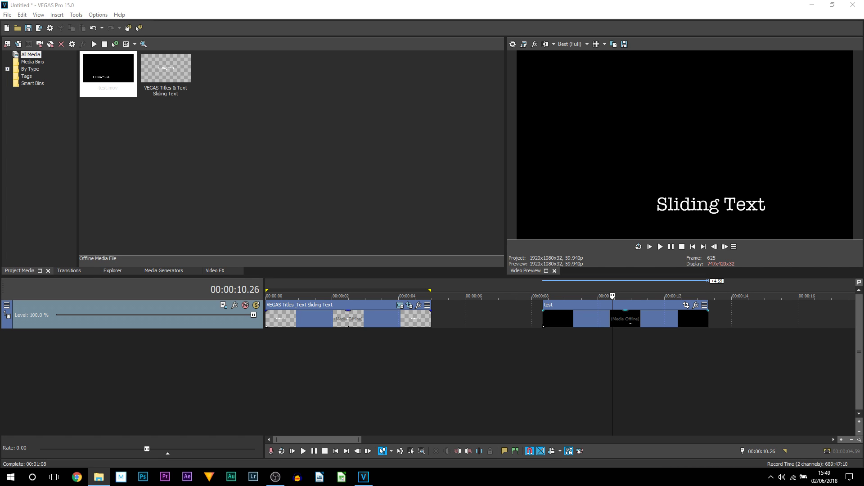
Step: Place the sunset time-lapse clip beneath the test clip and scrub the text animation
drag(666, 305, 543, 345)
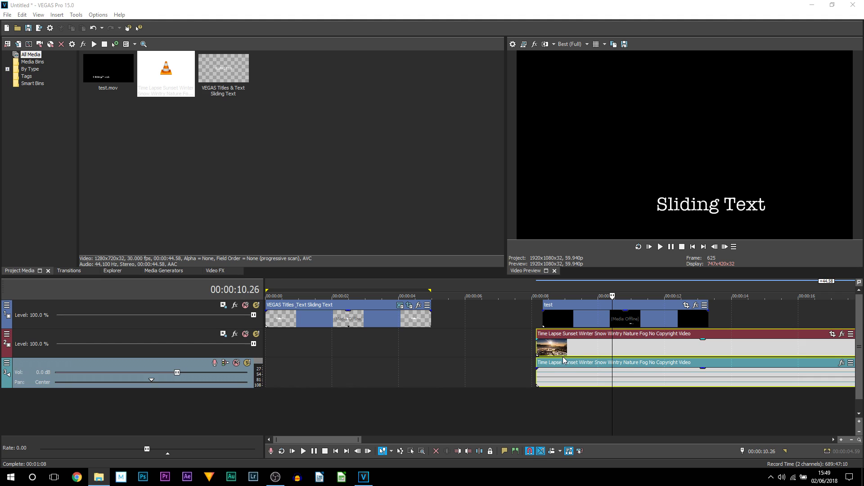
click(595, 351)
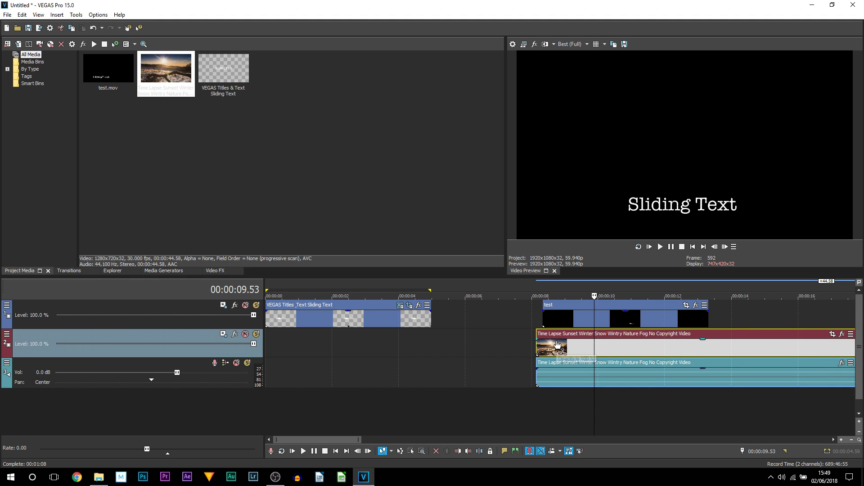
click(584, 321)
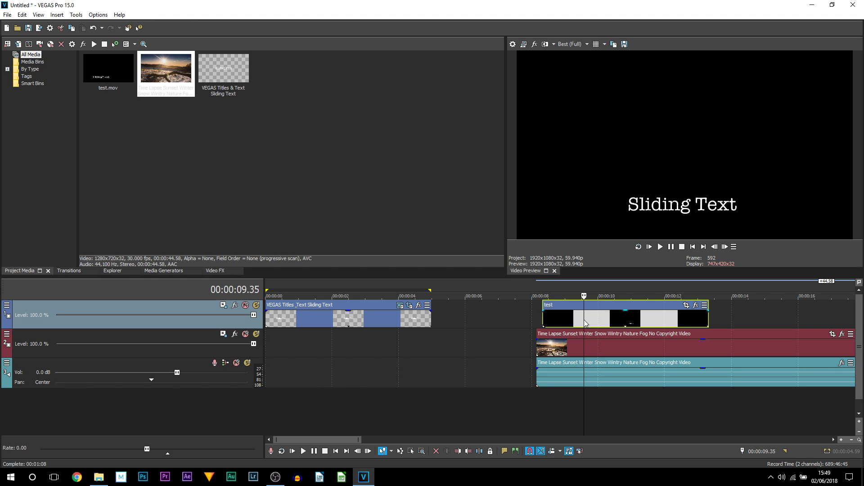
drag(584, 327, 614, 325)
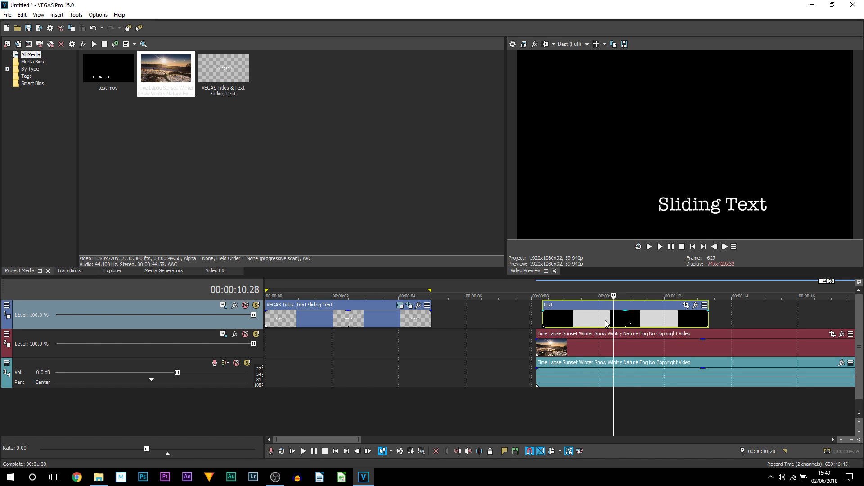
Step: Set the test clip's media alpha channel to Straight (unmatted)
right_click(606, 323)
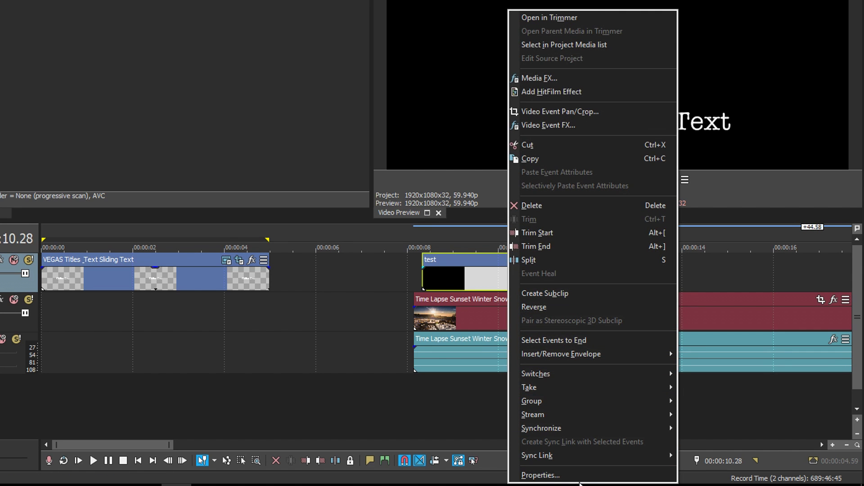
click(659, 466)
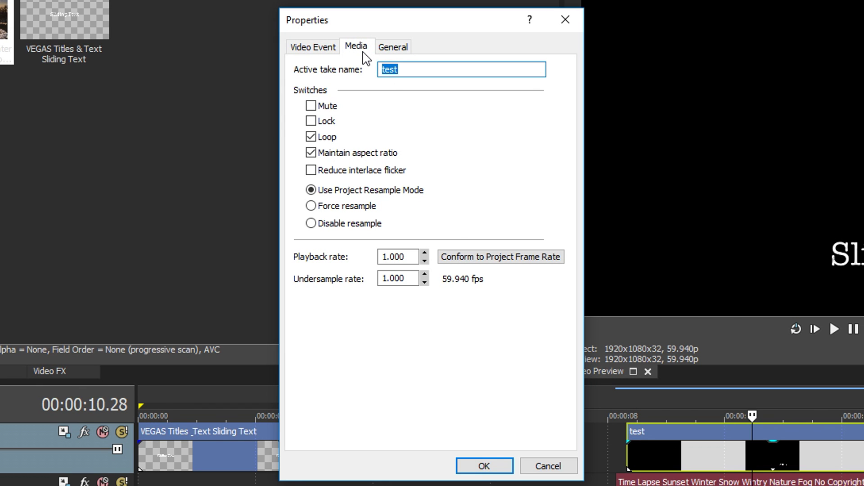
click(356, 47)
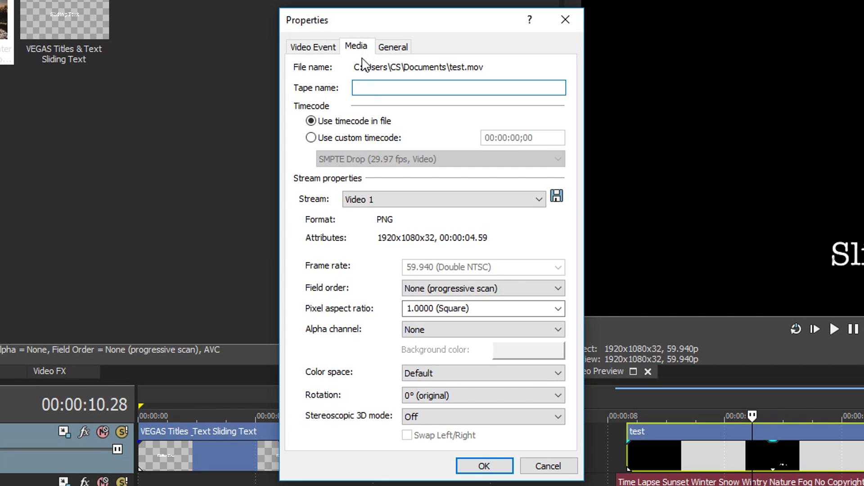
click(429, 333)
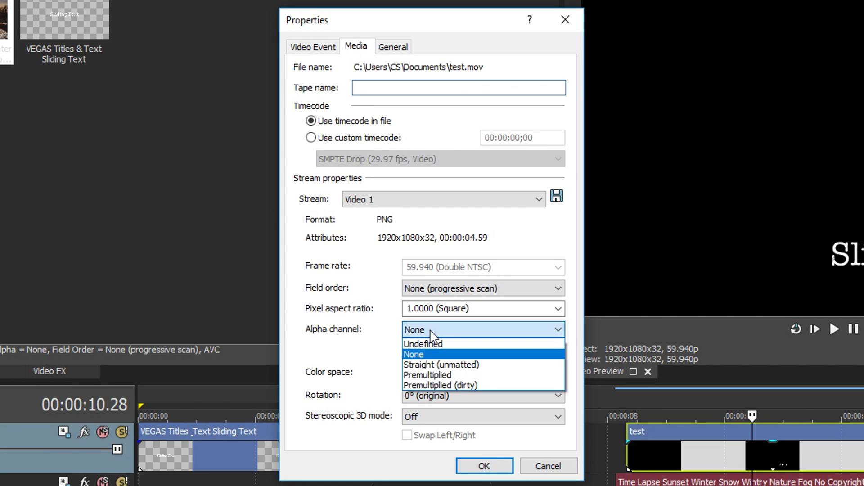
click(504, 365)
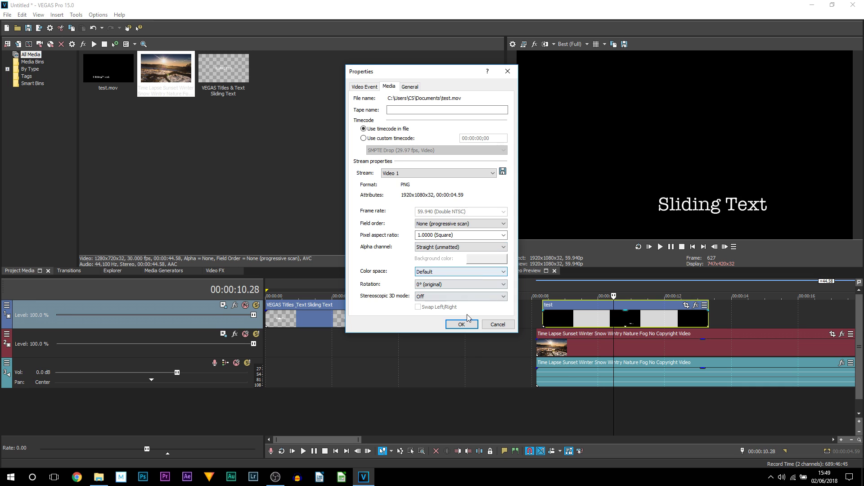
click(461, 325)
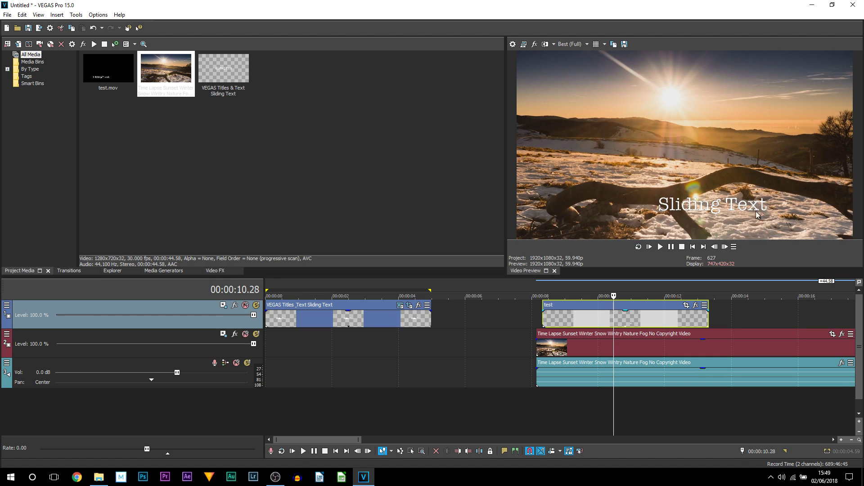
click(537, 322)
Step: Shift the test clip slightly later and review its text over the sunset footage
drag(570, 320, 595, 320)
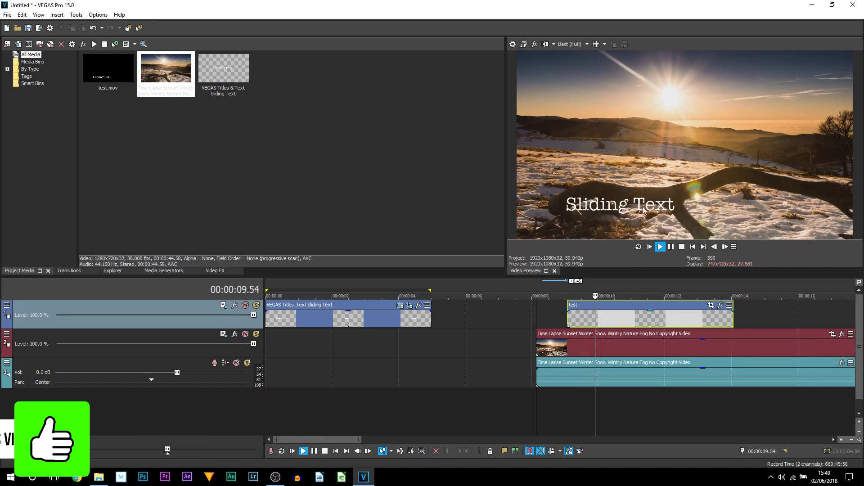
click(671, 247)
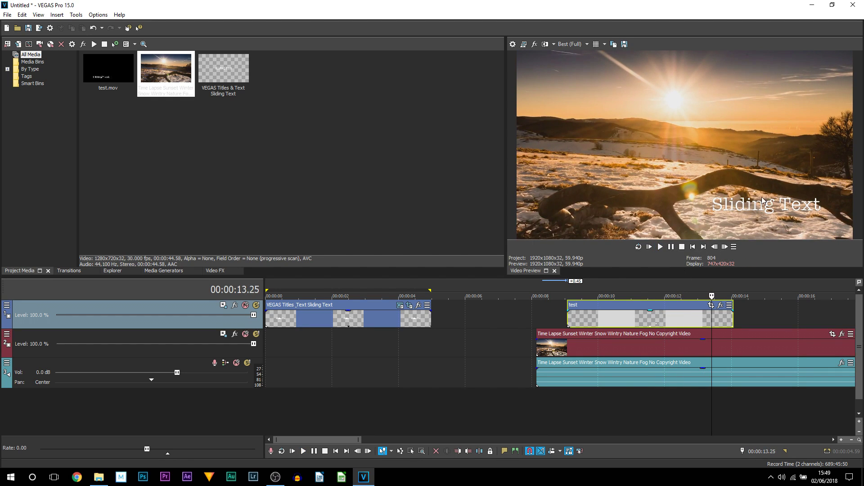
click(314, 322)
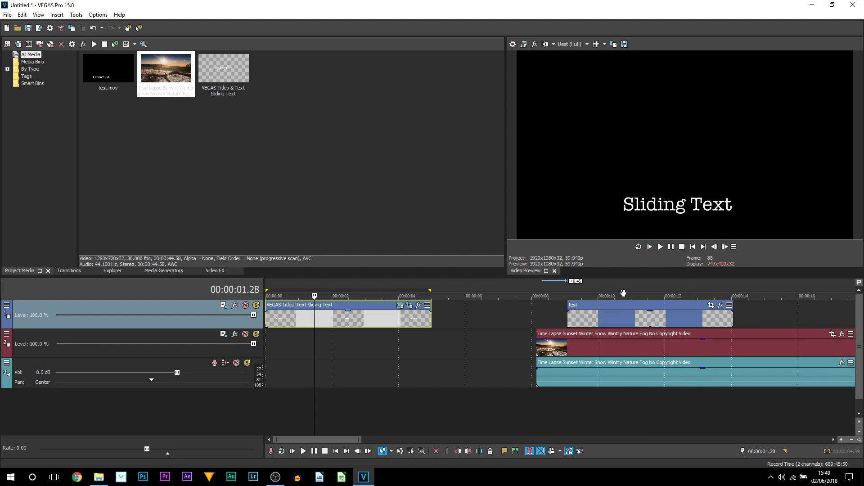
click(639, 315)
click(292, 341)
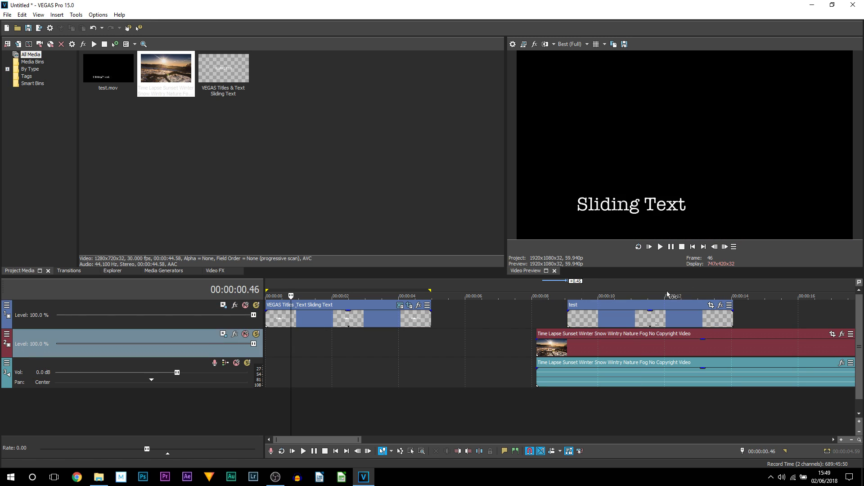
click(625, 337)
click(568, 329)
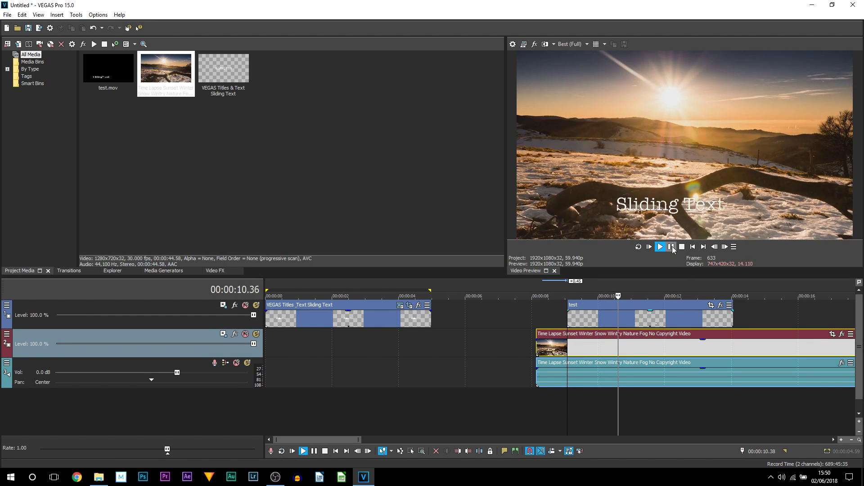
click(671, 247)
key(Down)
key(Down)
key(Down)
key(Down)
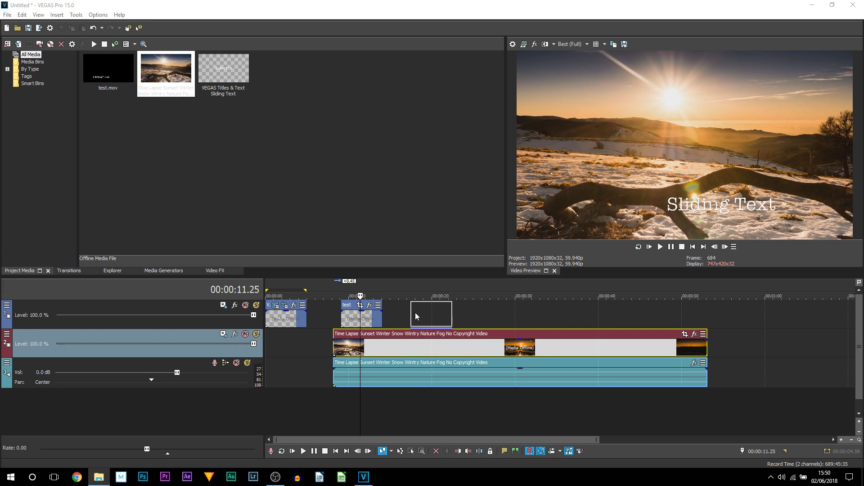
Step: Add SC, TWITTER AND IG.mov to the timeline at 17.28 s and play it
drag(417, 316, 416, 316)
key(Up)
key(Up)
key(Up)
key(Up)
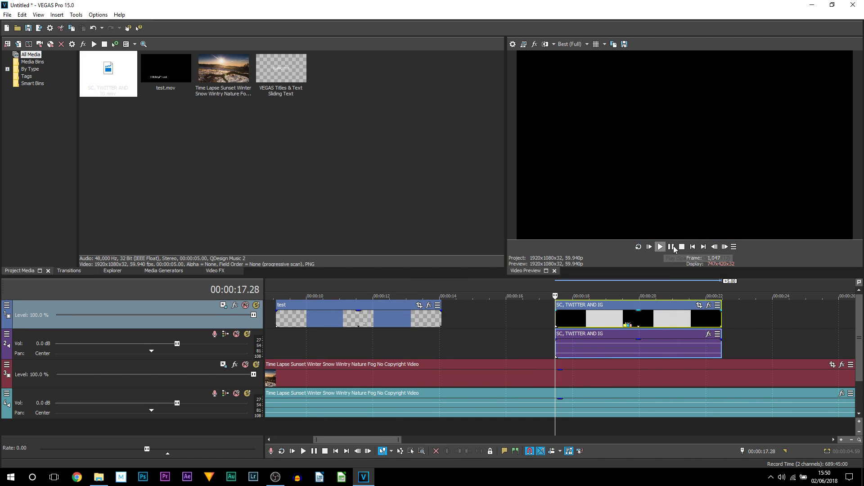
click(660, 247)
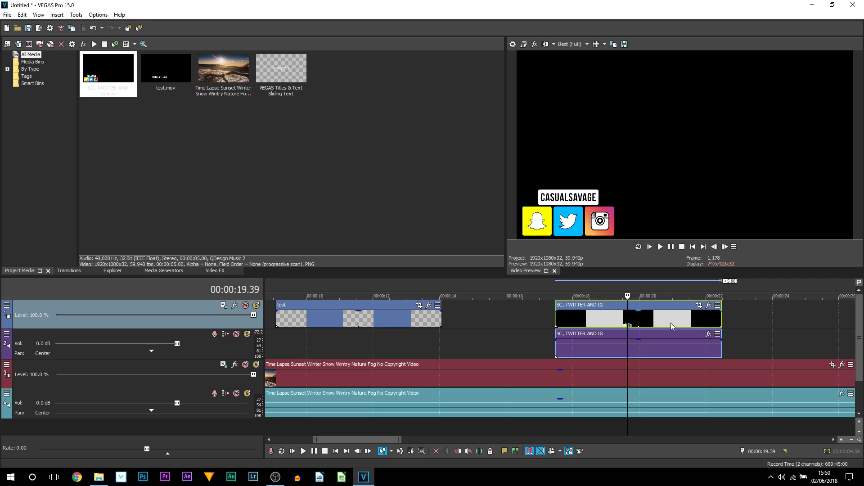
Step: Set the lower-third's alpha channel to Straight (unmatted) and check the overlay at 19.15
right_click(631, 324)
click(652, 460)
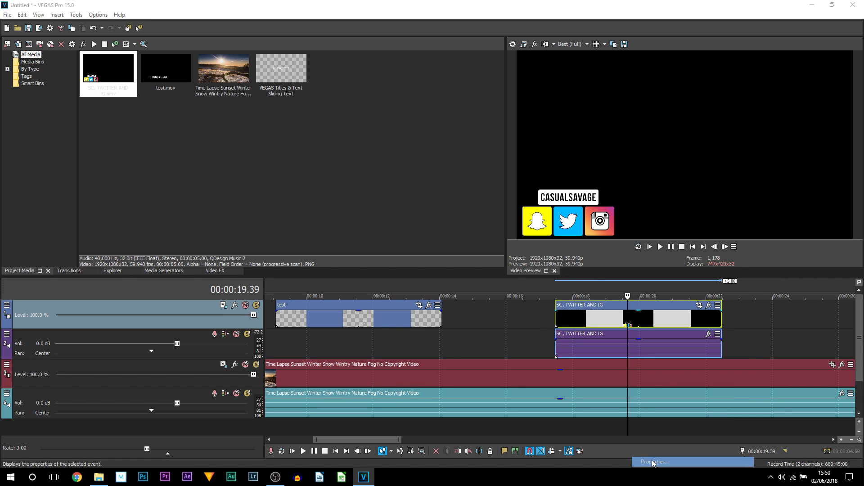
click(390, 87)
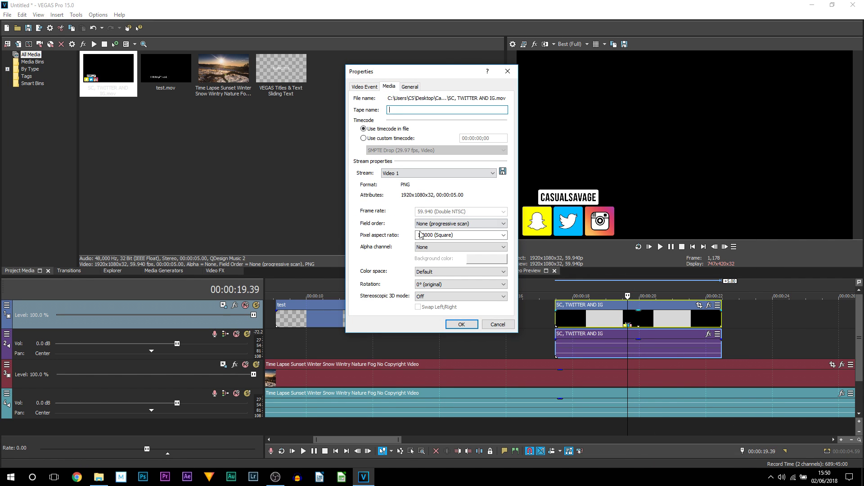
click(434, 247)
click(441, 267)
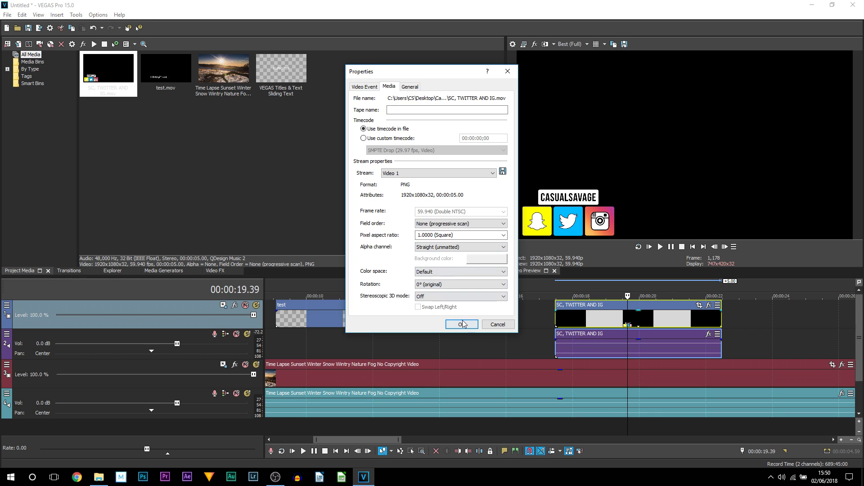
click(462, 324)
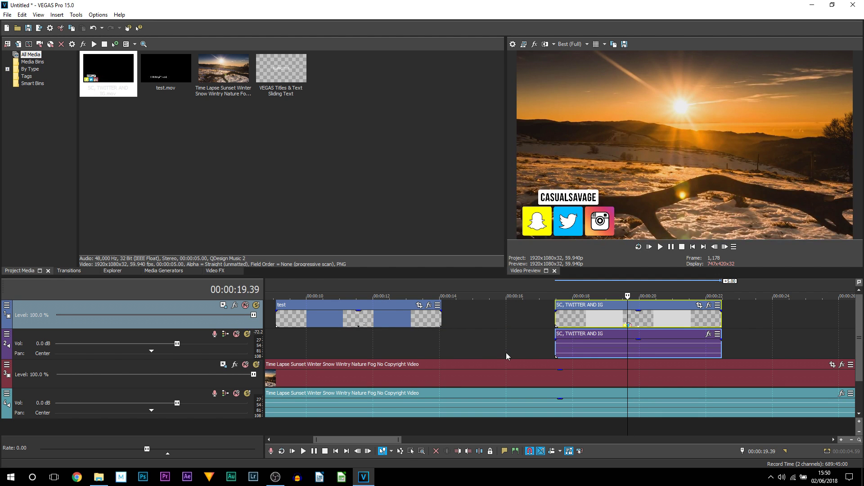
click(523, 356)
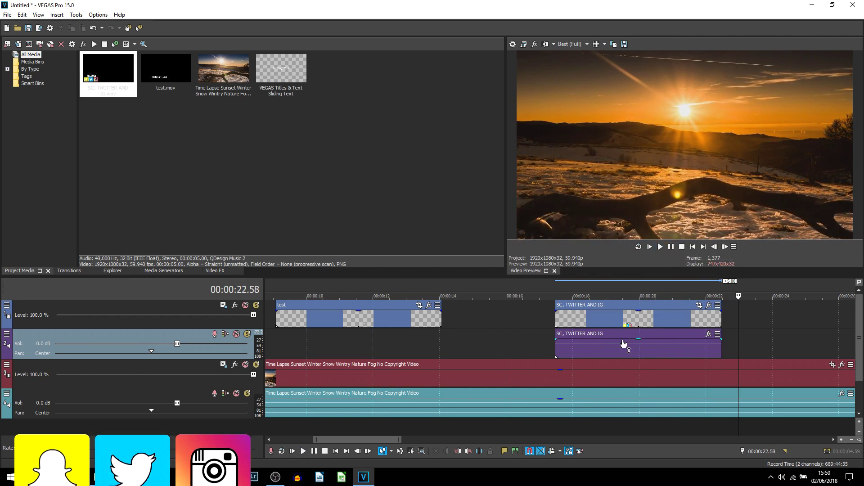
click(603, 322)
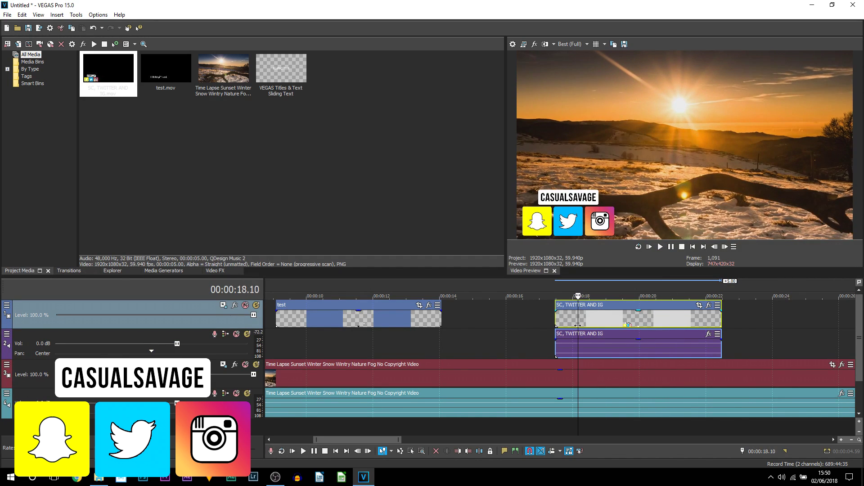
click(614, 334)
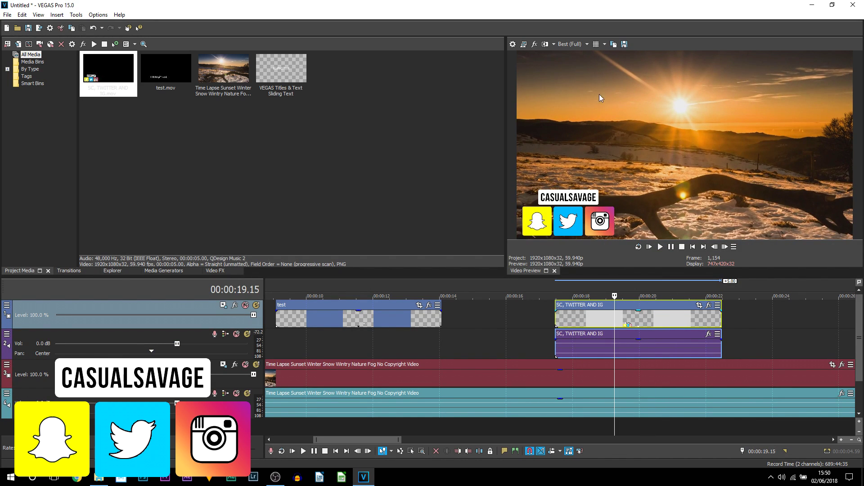